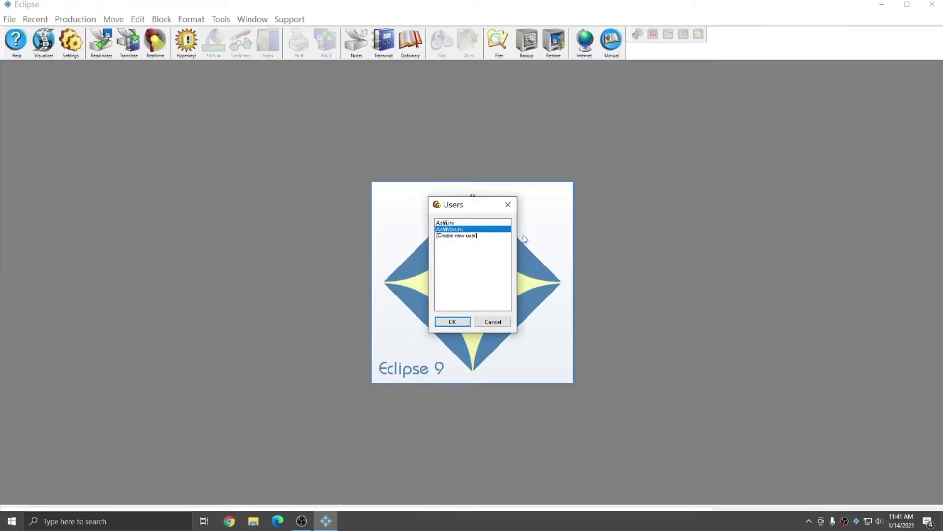
Step: Load the Vox user file and open its realtime settings
{"action": "left_click", "coordinate": [453, 322]}
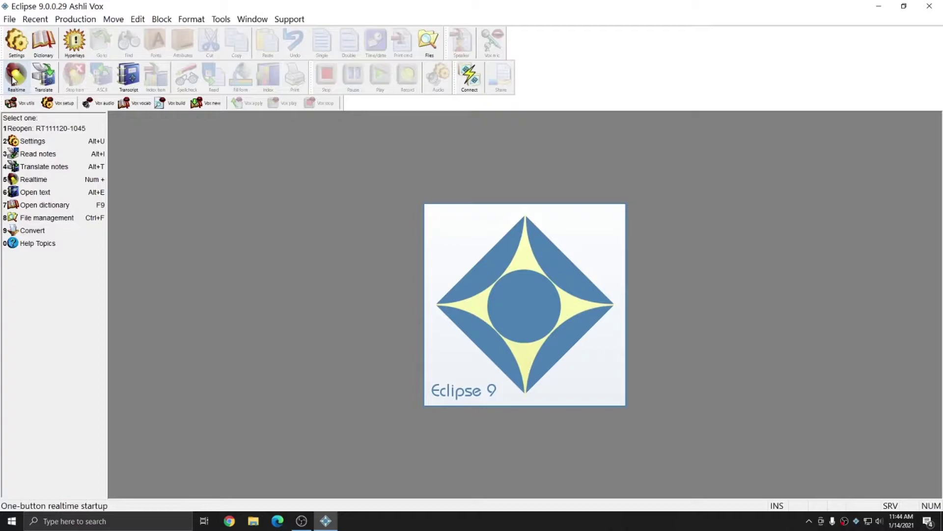
{"action": "left_click", "coordinate": [16, 42]}
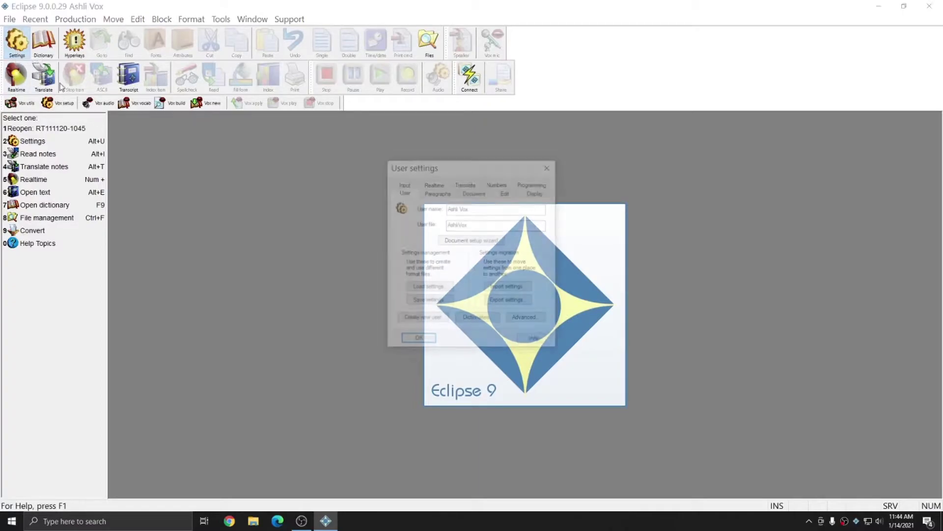
{"action": "left_click", "coordinate": [444, 185]}
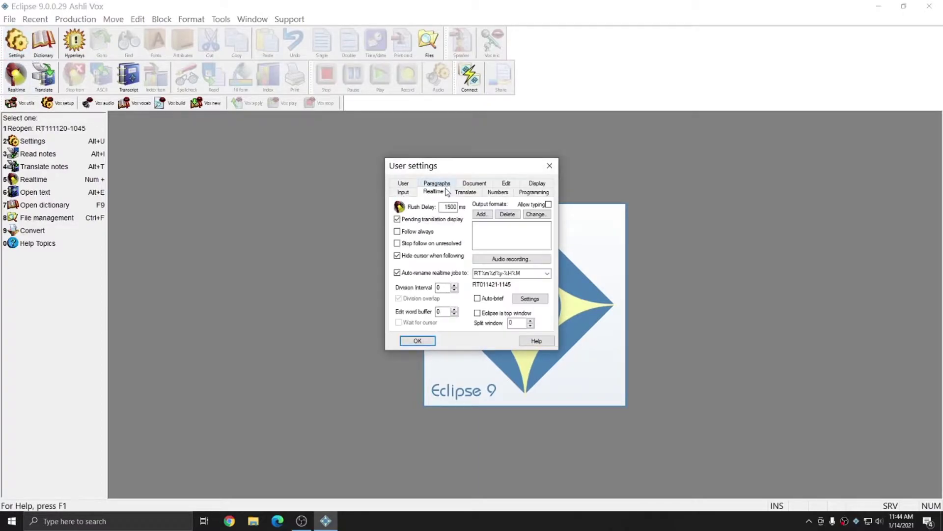
Step: Examine the auto-rename pattern for realtime jobs, then close the user settings
{"action": "left_click", "coordinate": [524, 275]}
{"action": "left_click", "coordinate": [535, 275]}
{"action": "left_click_drag", "start_coordinate": [533, 273], "coordinate": [452, 274]}
{"action": "left_click", "coordinate": [532, 273]}
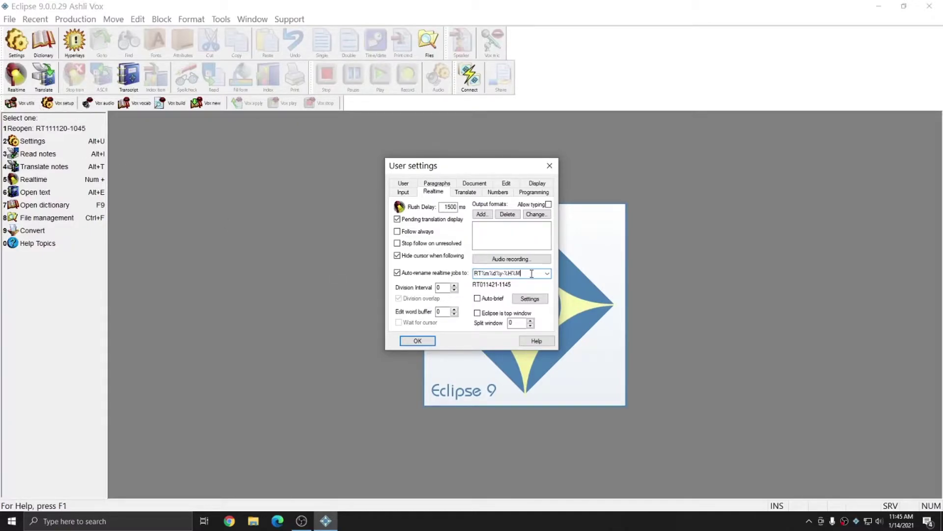
{"action": "left_click", "coordinate": [504, 274]}
{"action": "type", "text": "-"}
{"action": "left_click", "coordinate": [532, 273]}
{"action": "left_click", "coordinate": [550, 165]}
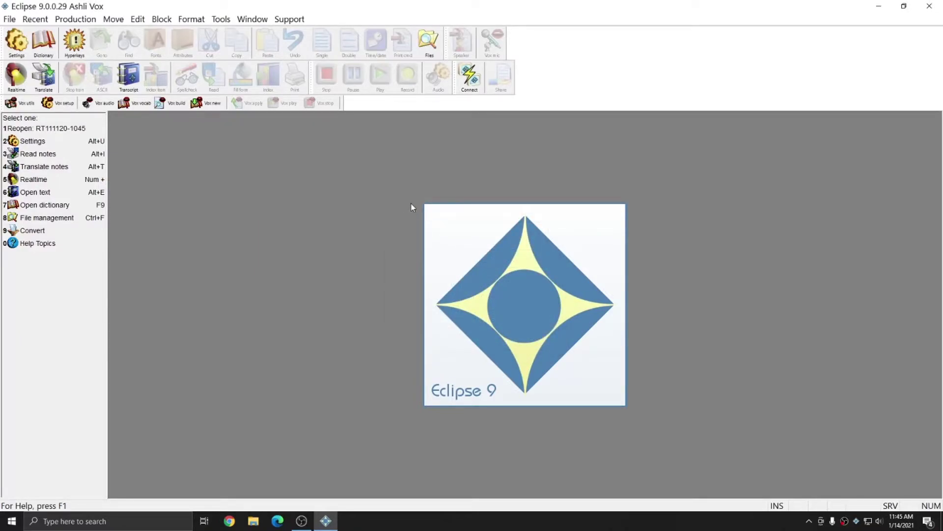
Step: Start a realtime translation and name its text file "Vox practice"
{"action": "left_click", "coordinate": [48, 80]}
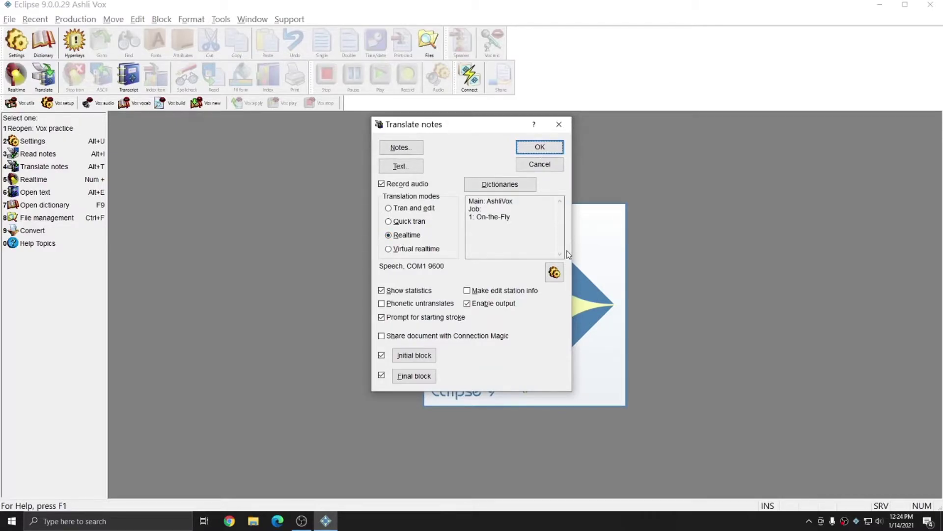
{"action": "key", "text": "Return"}
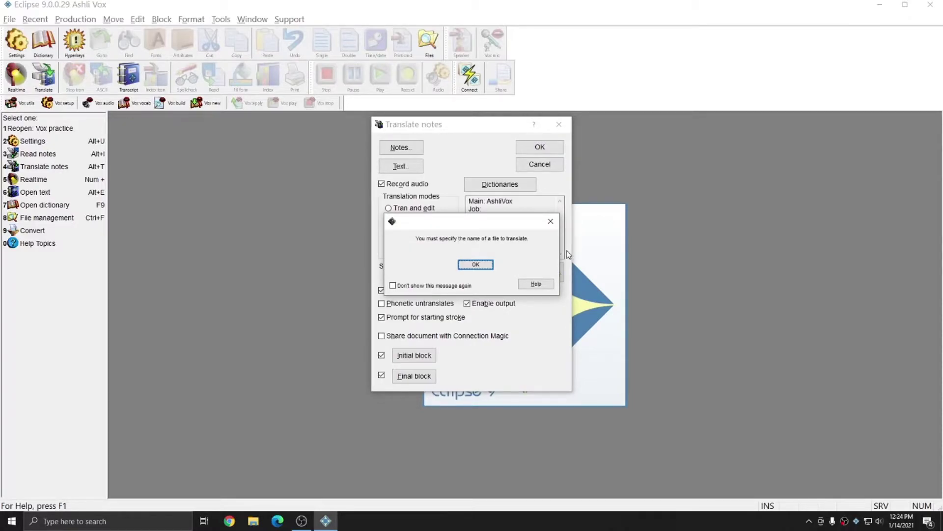
{"action": "key", "text": "Return"}
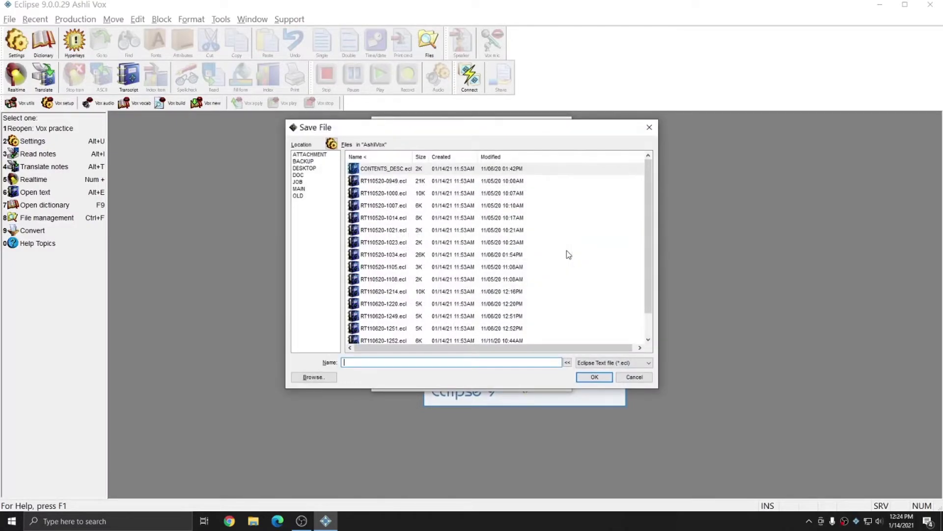
{"action": "type", "text": "Vox practice"}
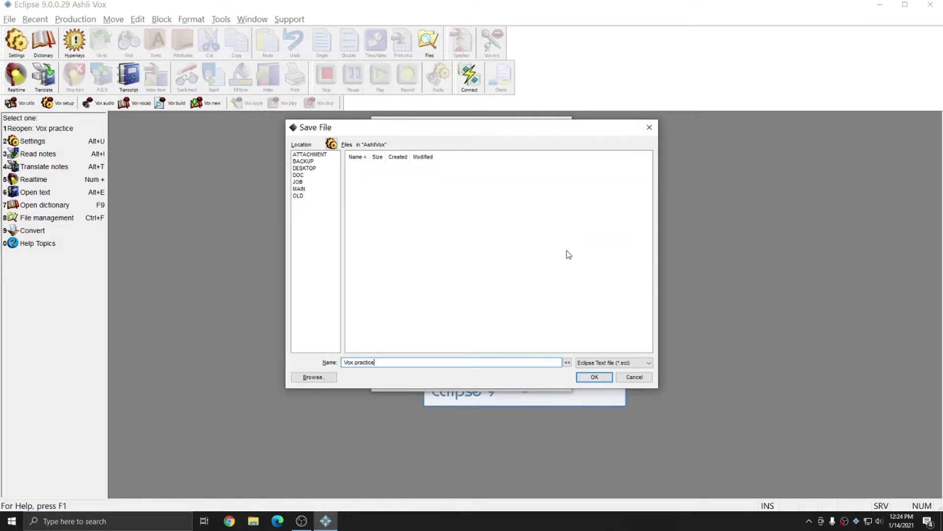
{"action": "key", "text": "Return"}
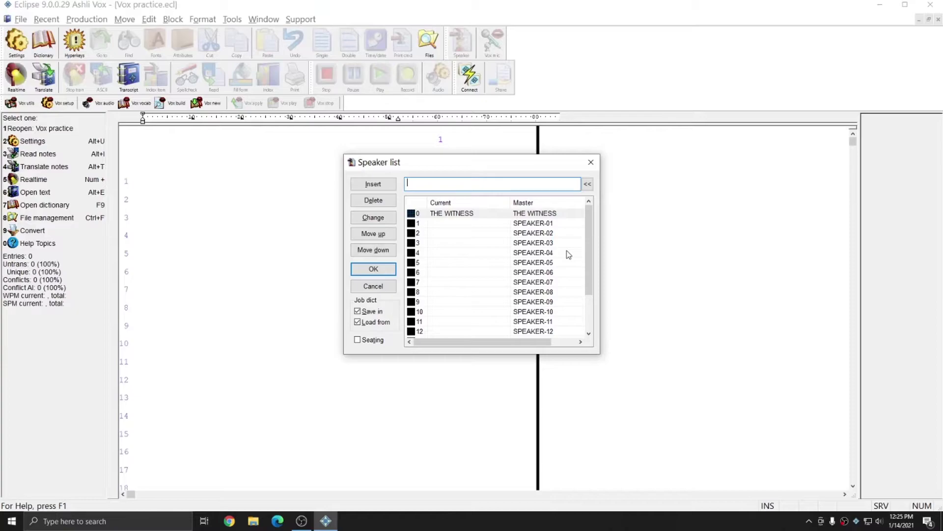
Step: Enter the two attorneys' names as speakers 1 and 2 in the speaker list and accept the list
{"action": "type", "text": "Mr. Smith"}
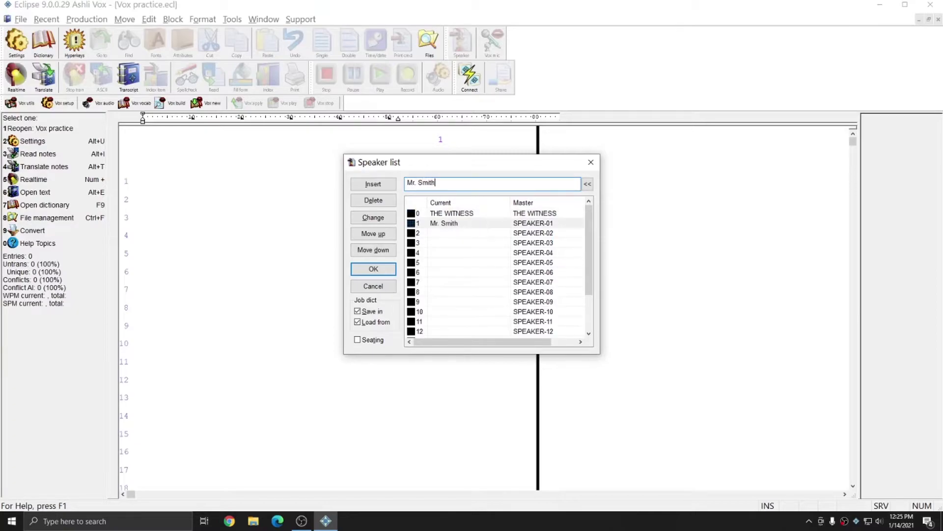
{"action": "key", "text": "Return"}
{"action": "type", "text": "Mrs. Jones"}
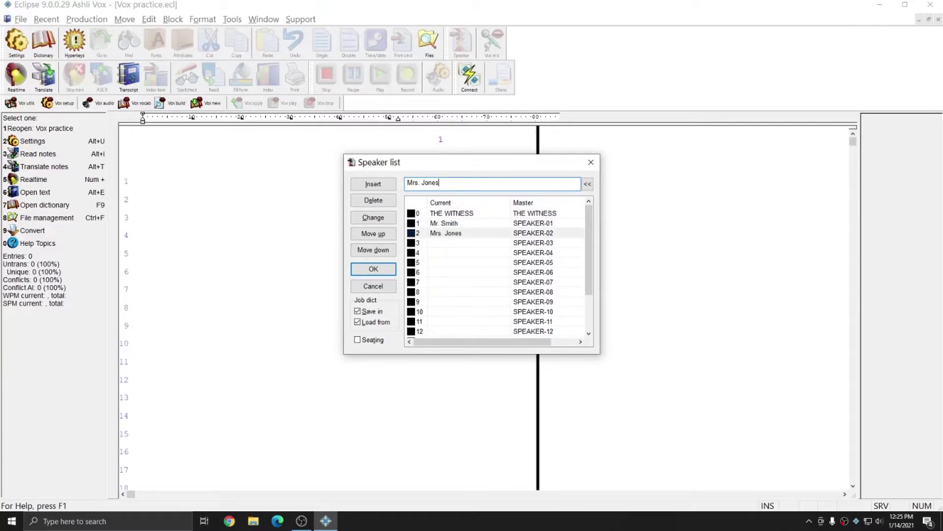
{"action": "key", "text": "Return"}
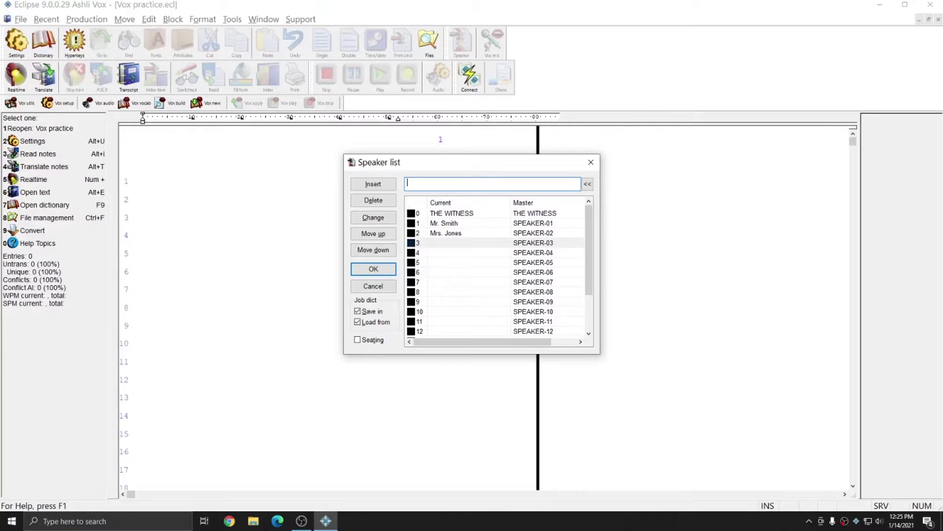
{"action": "left_click", "coordinate": [883, 318]}
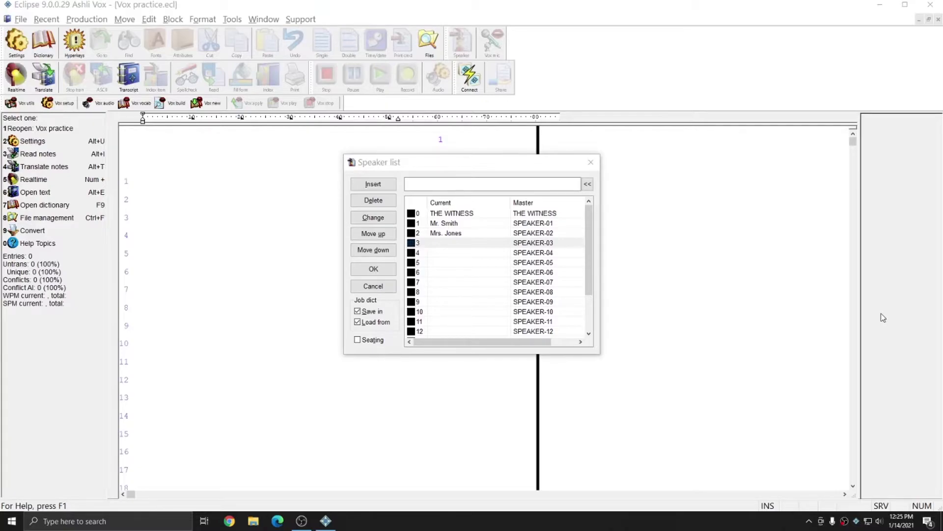
{"action": "left_click", "coordinate": [374, 268]}
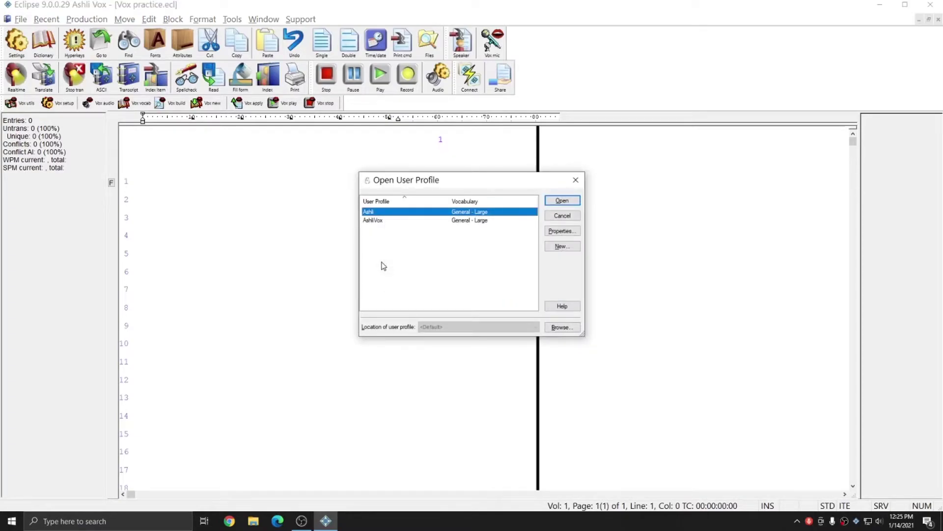
Step: Open the Vox speech user profile and check the Dragon microphone's status among the hidden system icons
{"action": "left_click", "coordinate": [384, 222]}
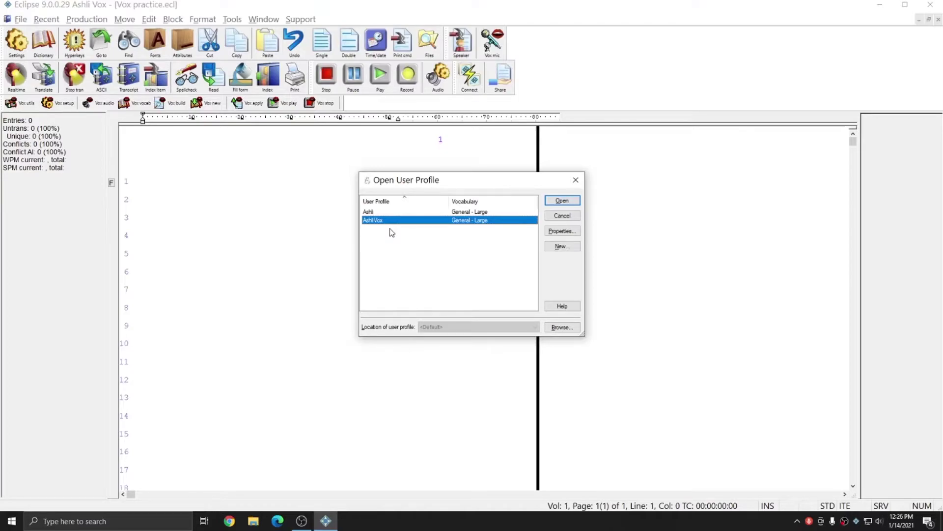
{"action": "left_click", "coordinate": [561, 201]}
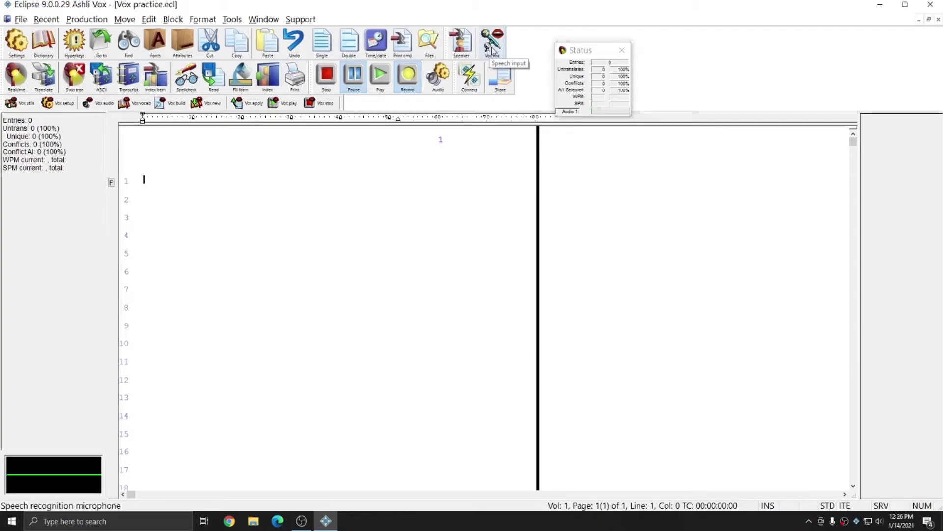
{"action": "left_click", "coordinate": [810, 521]}
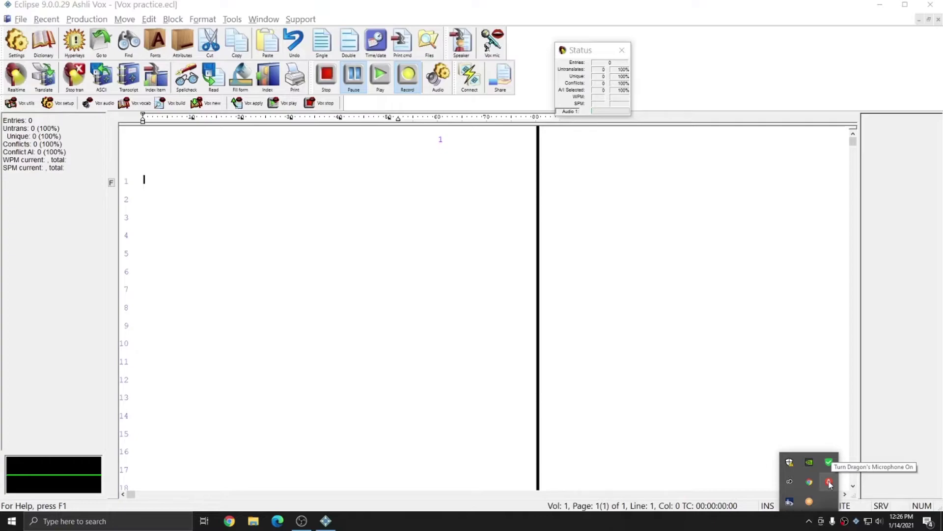
{"action": "left_click", "coordinate": [512, 299]}
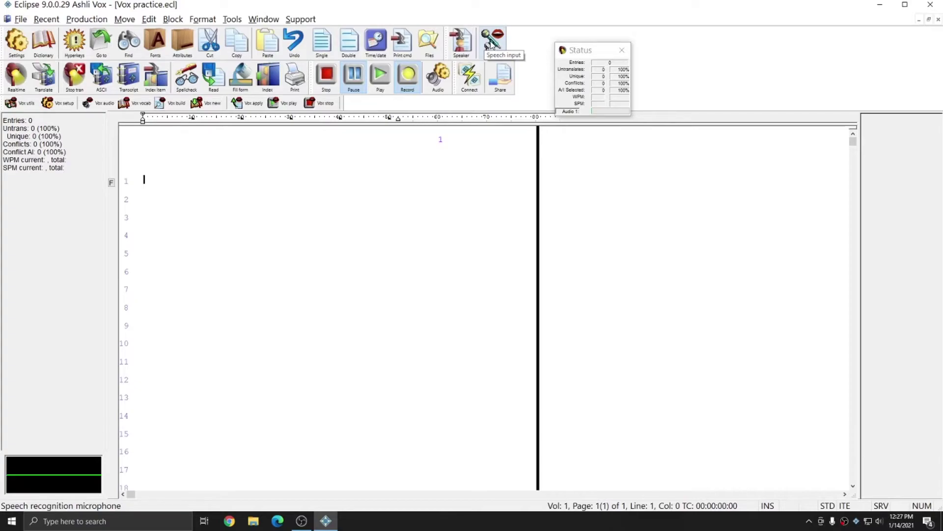
Step: Dictate a question-and-answer examination by both attorneys with speech input on, switch speech input off, and place the cursor after the first answer
{"action": "left_click", "coordinate": [491, 44]}
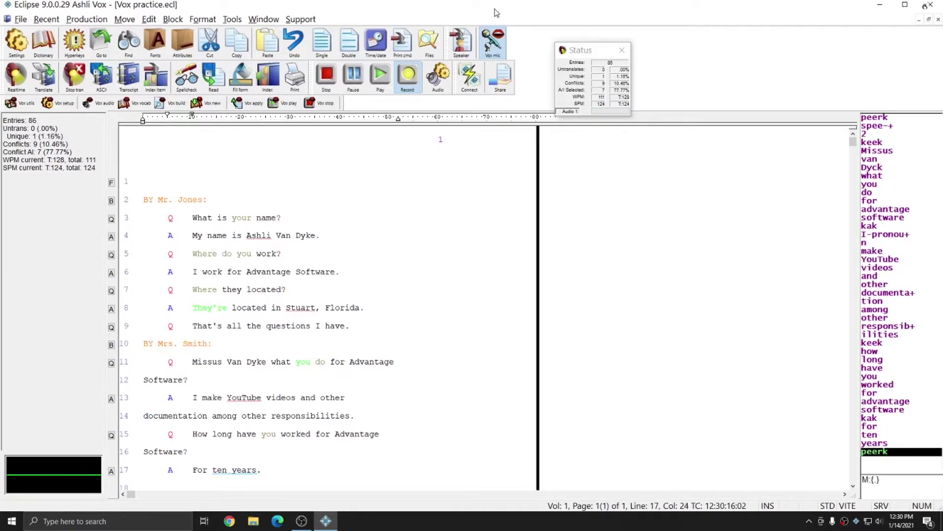
{"action": "left_click", "coordinate": [493, 43]}
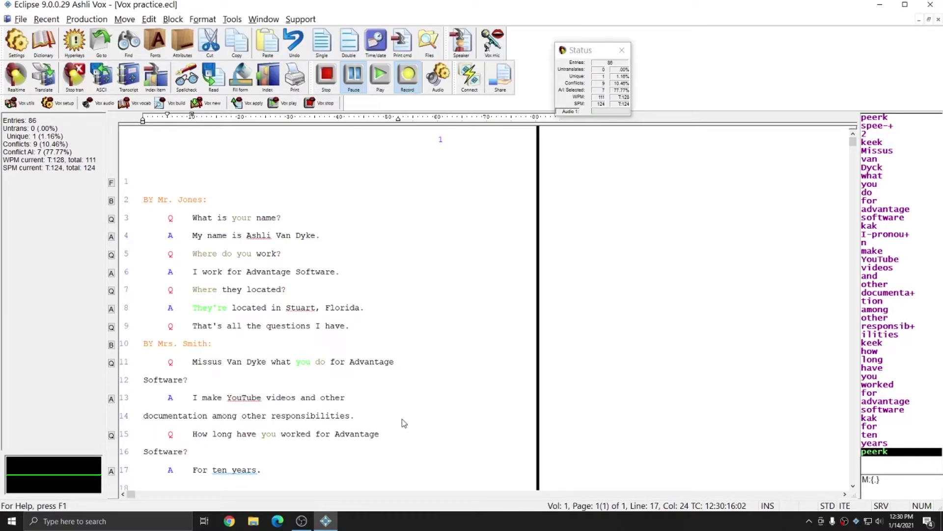
{"action": "left_click", "coordinate": [248, 235]}
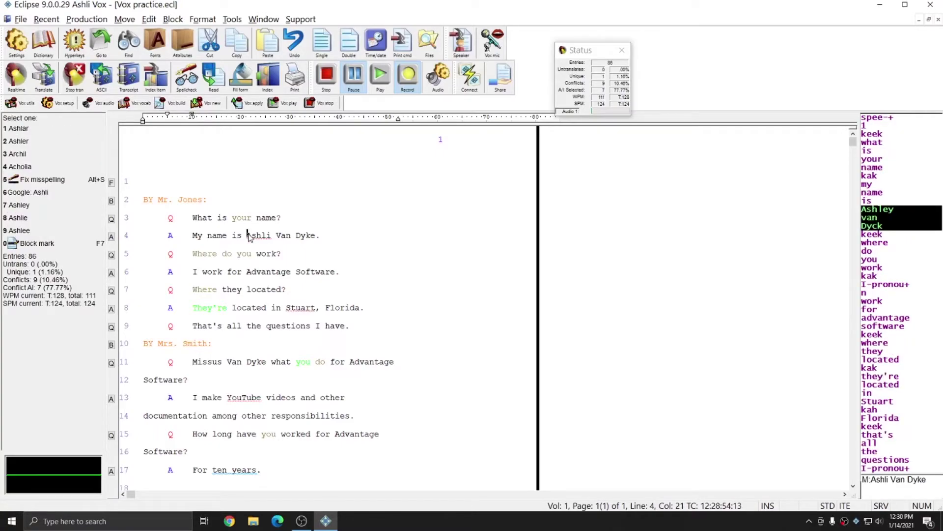
{"action": "left_click", "coordinate": [377, 233]}
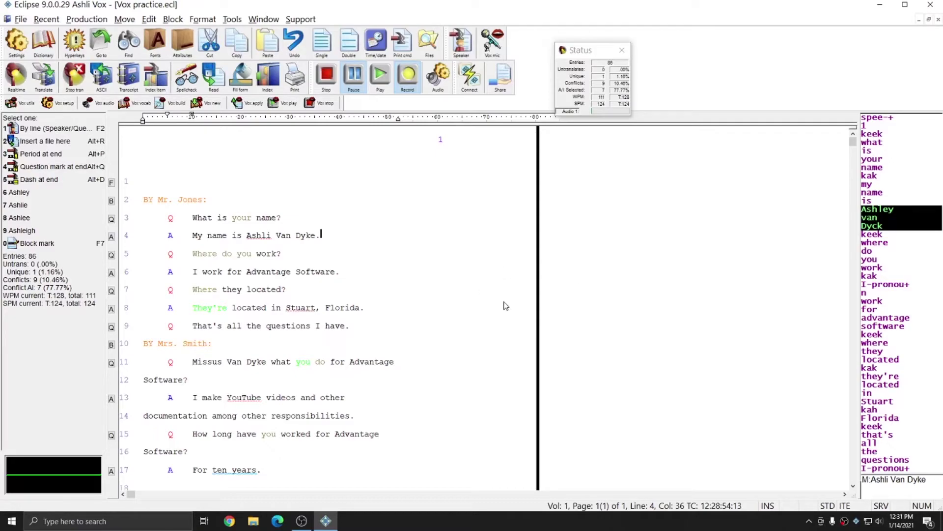
Step: Stop the translation of the Vox practice job, acknowledge its completion, and close the document
{"action": "left_click", "coordinate": [103, 22]}
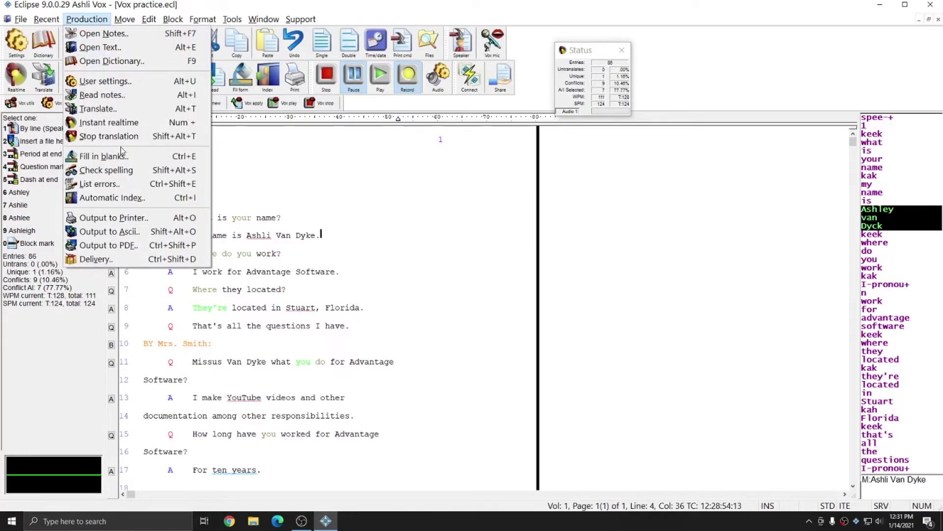
{"action": "left_click", "coordinate": [354, 282]}
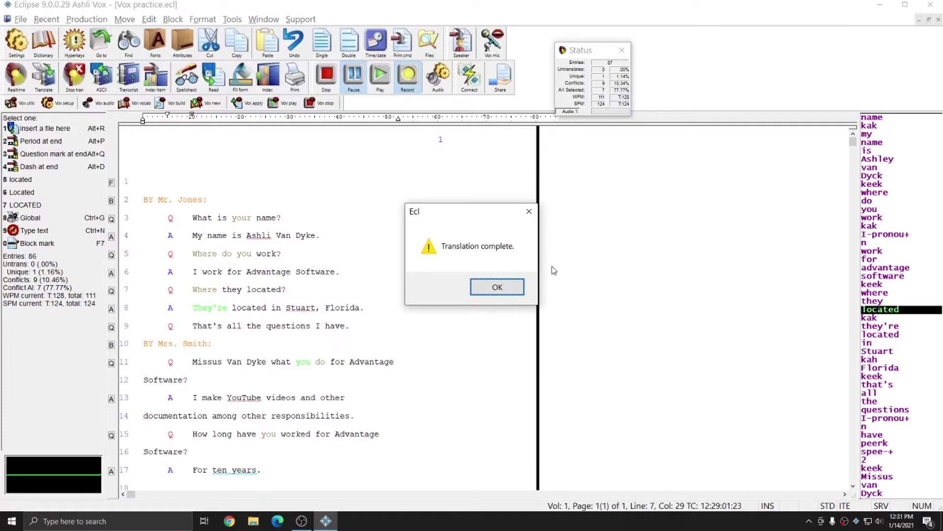
{"action": "left_click", "coordinate": [497, 287]}
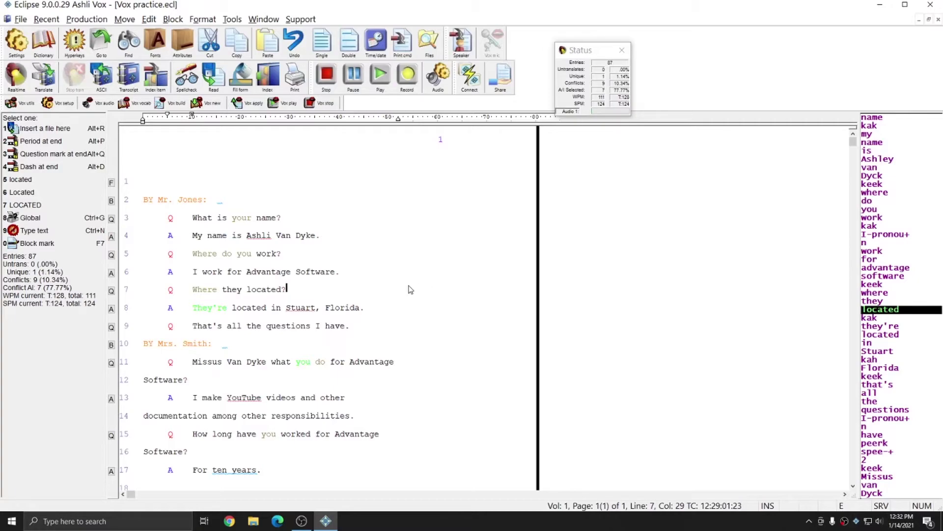
{"action": "key", "text": "ctrl+F4"}
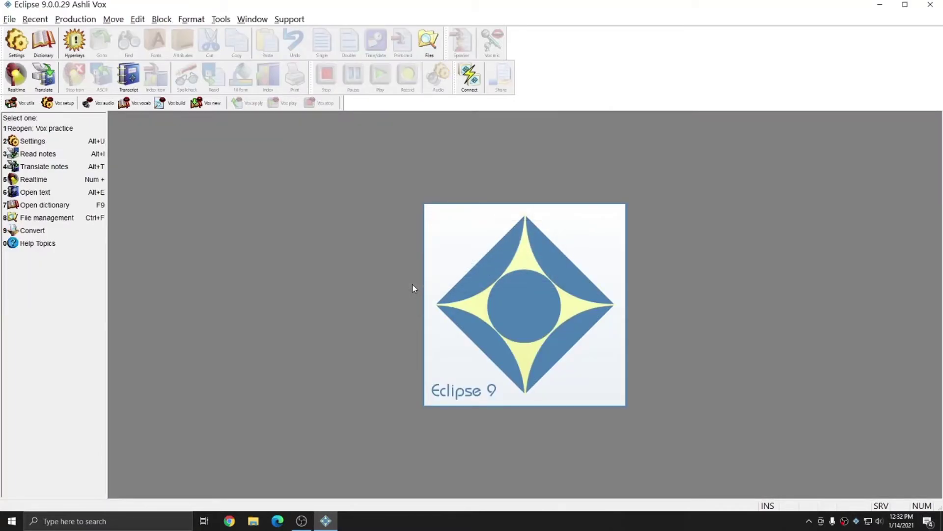
Step: Start an instant realtime job with the default speaker list, decline saving the speech files data, and dictate a short question-and-answer passage
{"action": "left_click", "coordinate": [17, 75]}
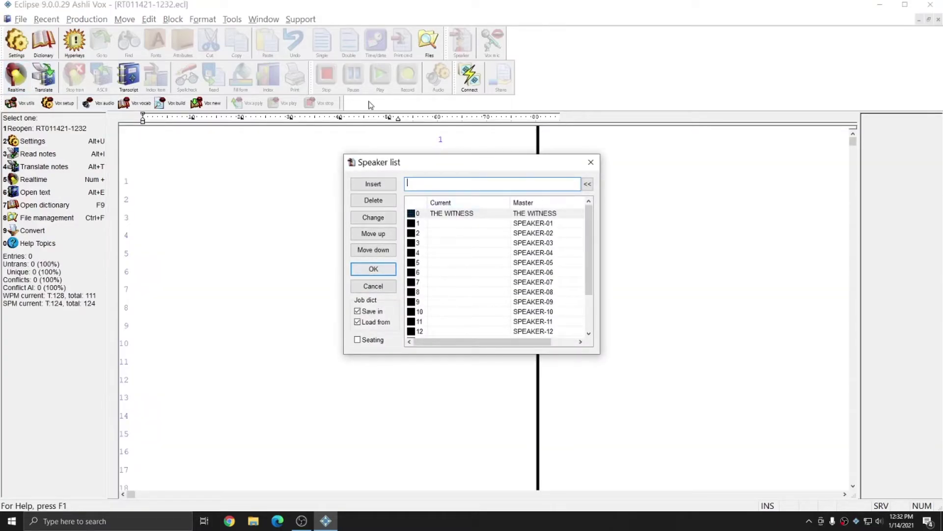
{"action": "left_click", "coordinate": [373, 269]}
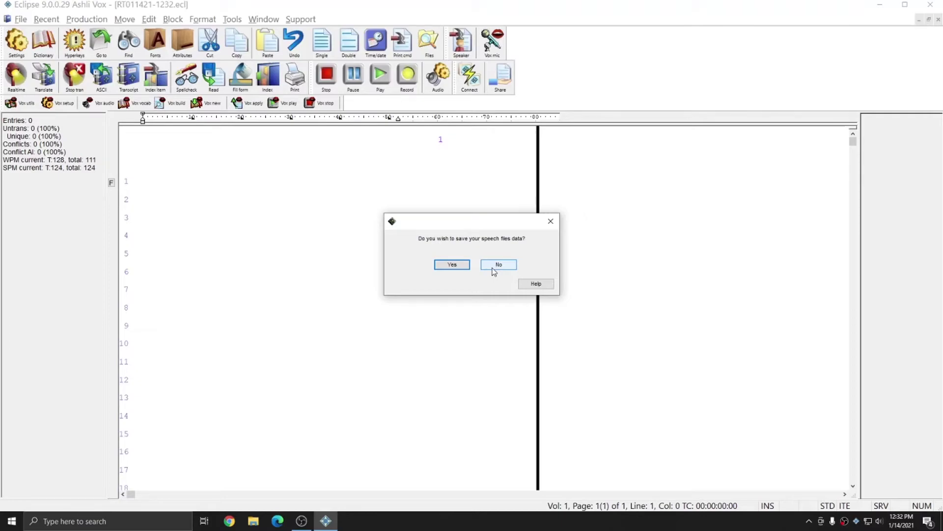
{"action": "left_click", "coordinate": [493, 270]}
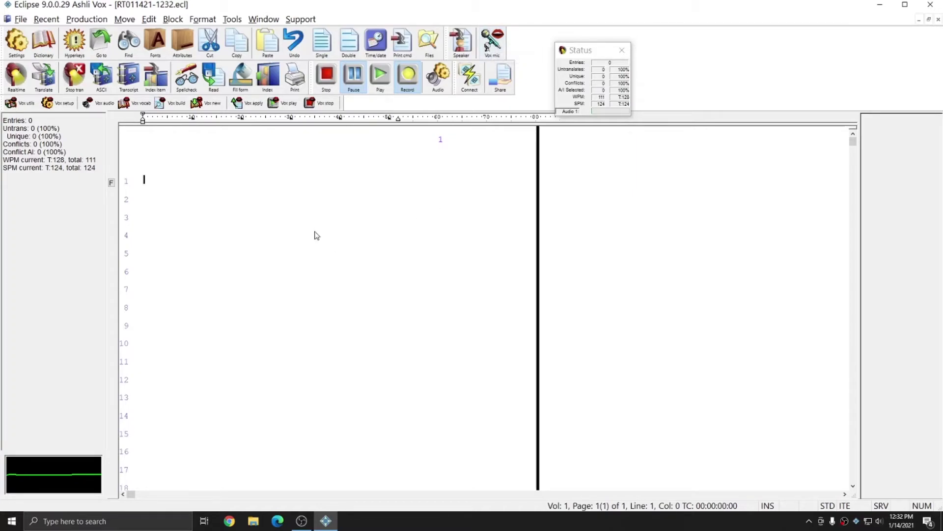
{"action": "left_click", "coordinate": [493, 42]}
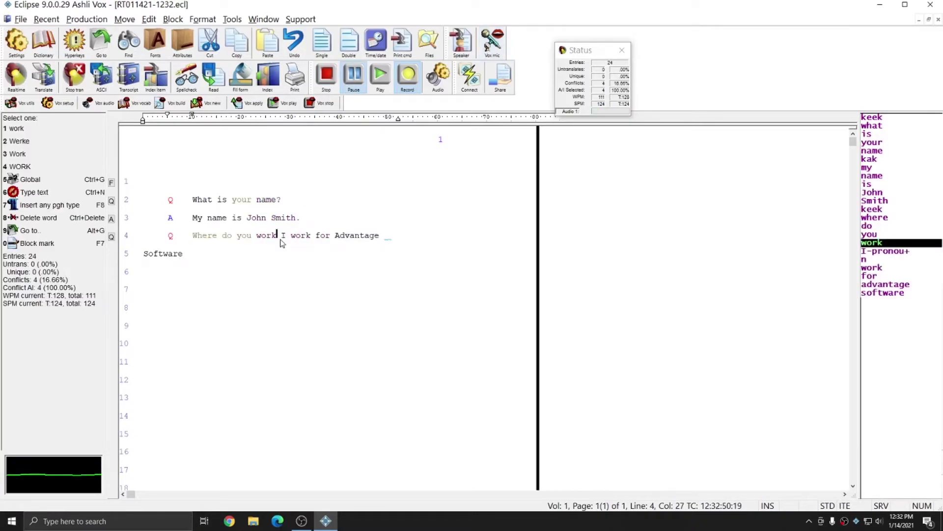
{"action": "left_click", "coordinate": [284, 239]}
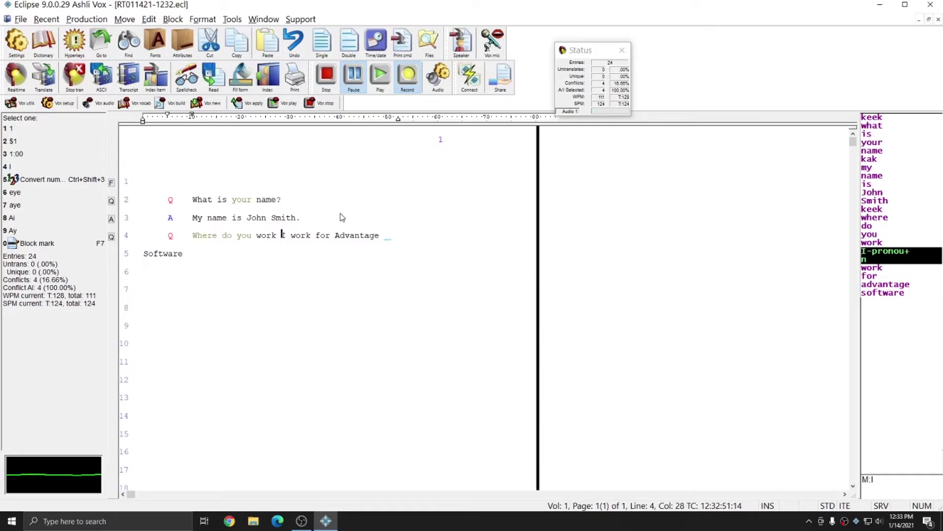
Step: Close the instant realtime job, agreeing to stop its translation and dismissing the filename request without entering a new name
{"action": "key", "text": "alt+F4"}
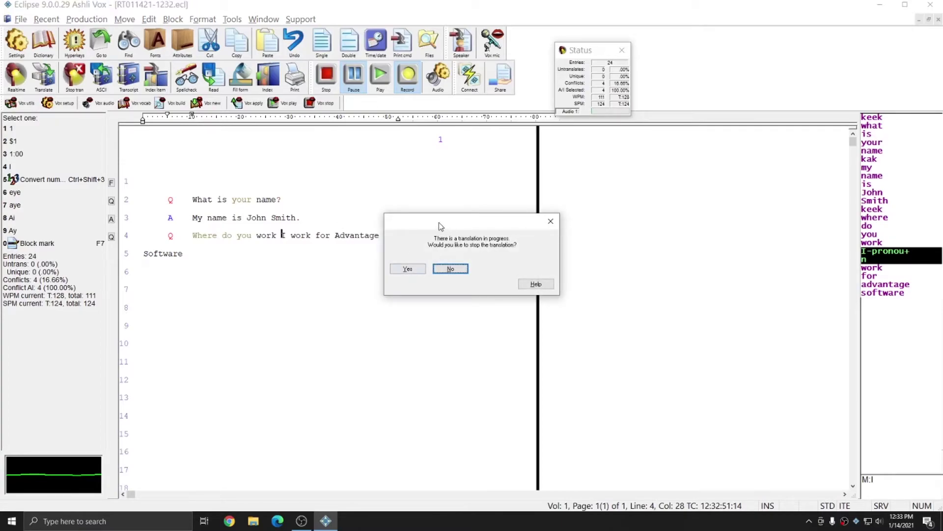
{"action": "left_click", "coordinate": [410, 270]}
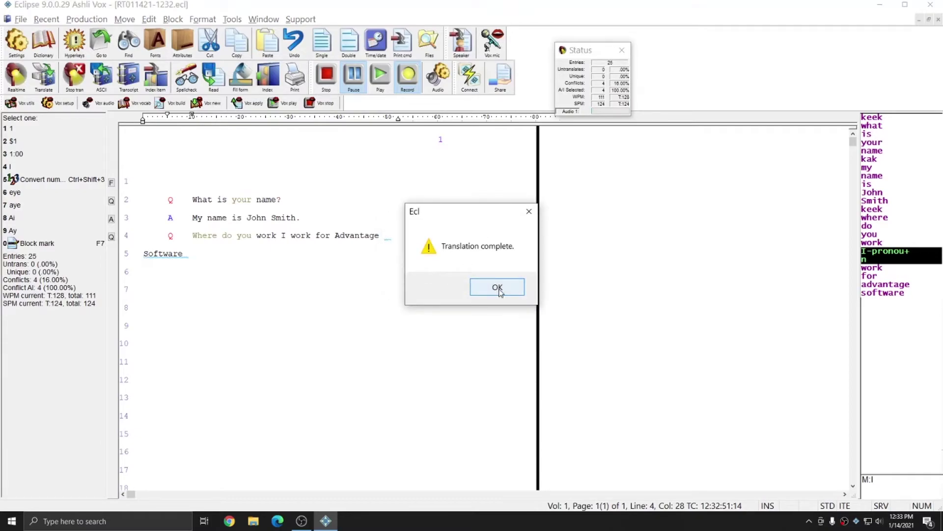
{"action": "left_click", "coordinate": [497, 287]}
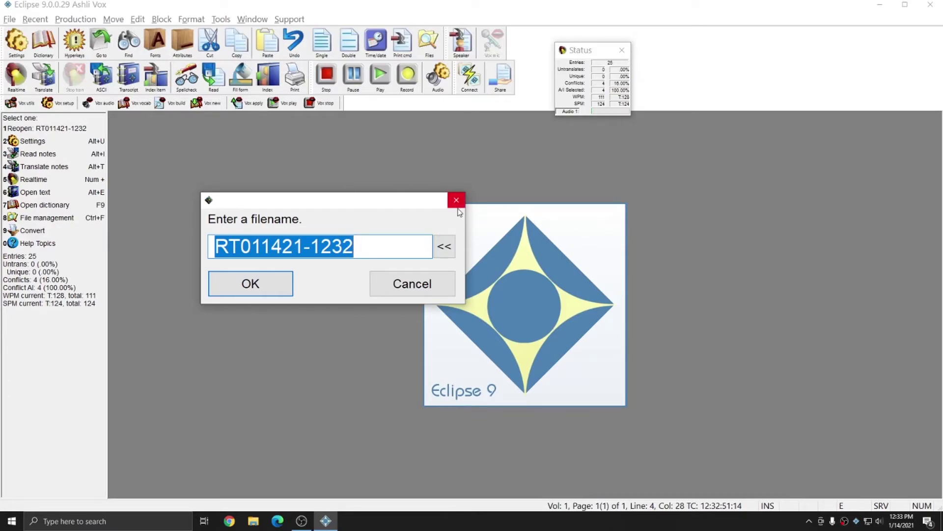
{"action": "left_click", "coordinate": [457, 201]}
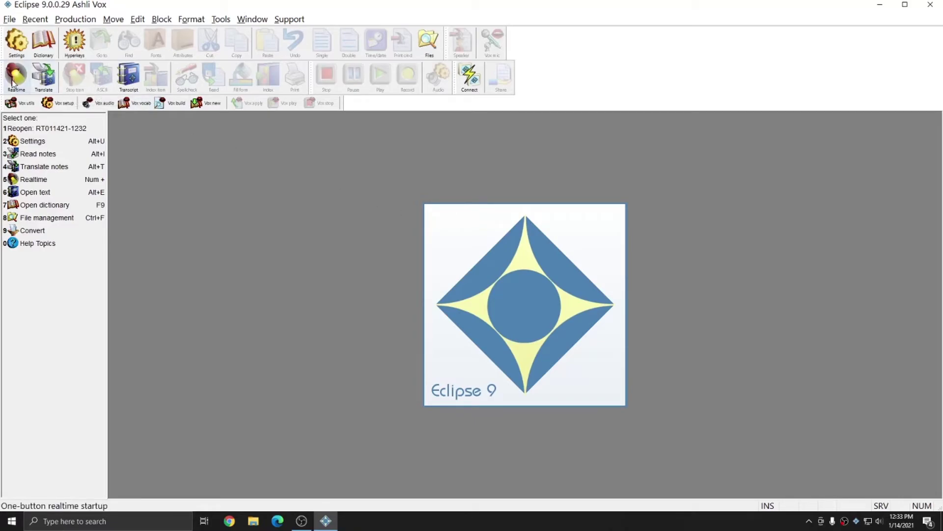
{"action": "left_click", "coordinate": [44, 76]}
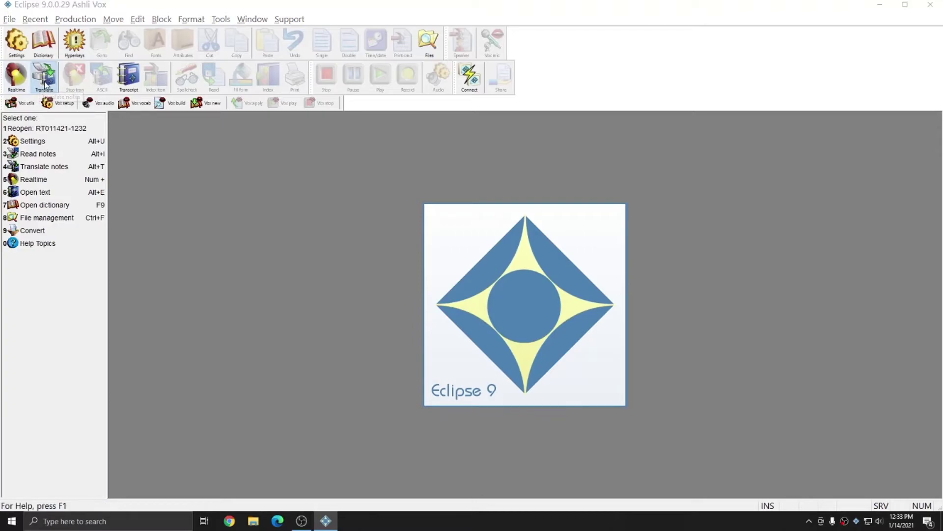
{"action": "left_click", "coordinate": [564, 128]}
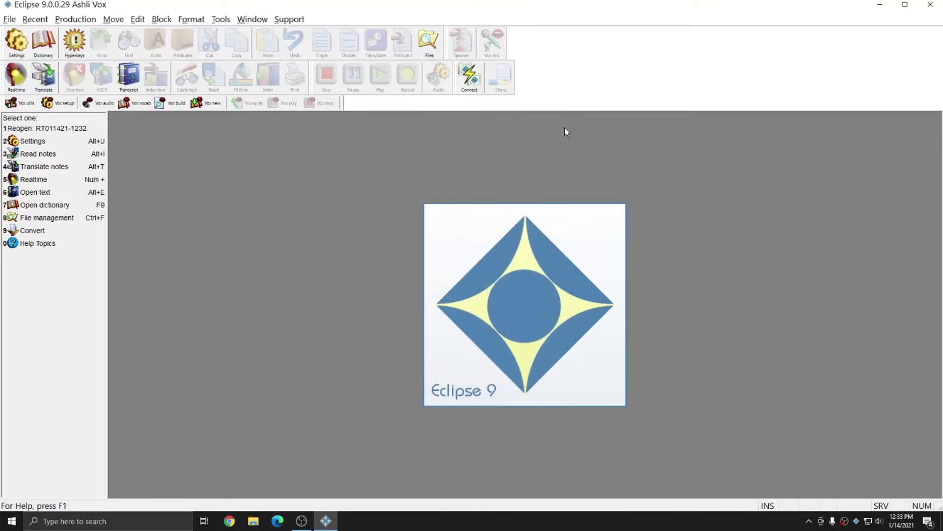